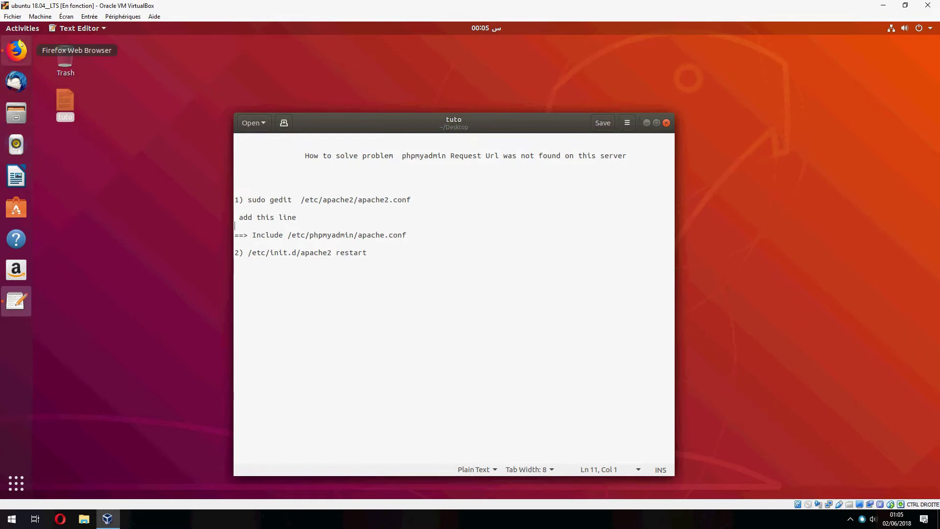
pyautogui.click(16, 50)
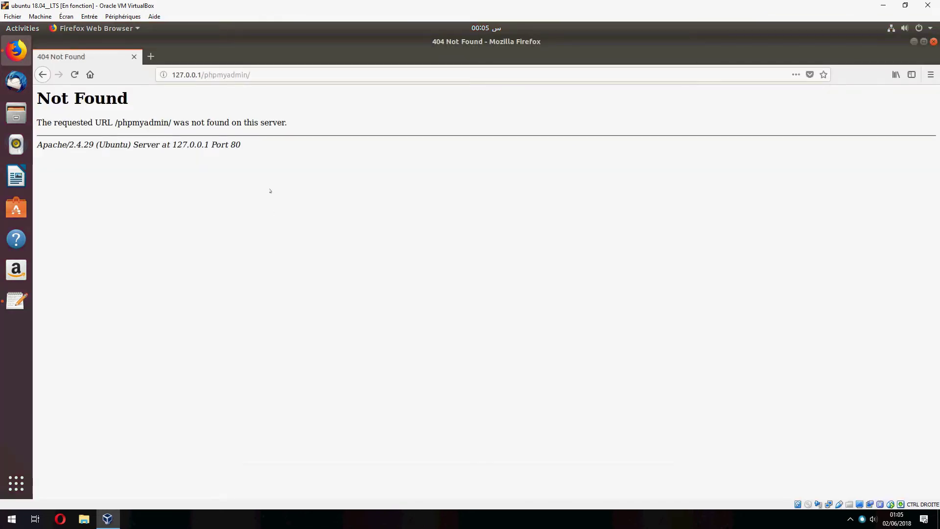
pyautogui.click(250, 75)
pyautogui.click(44, 116)
pyautogui.click(16, 300)
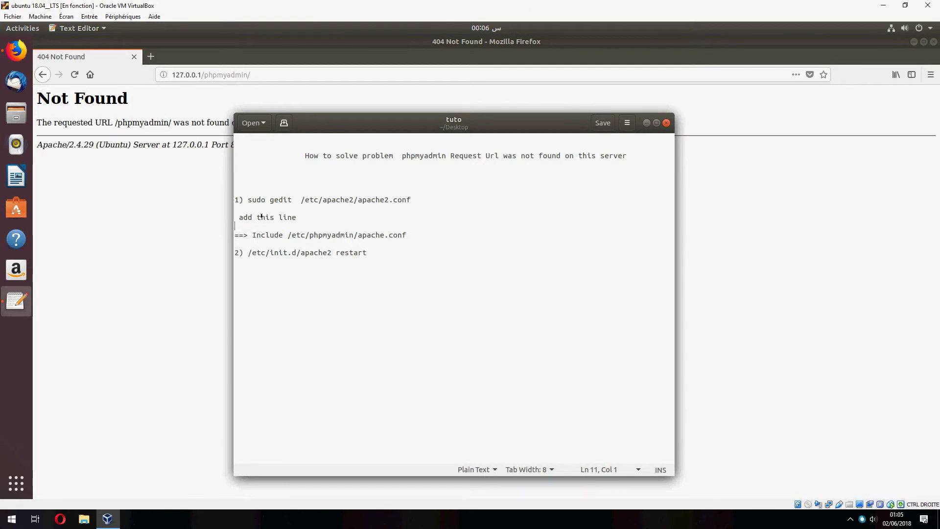
pyautogui.moveTo(248, 199); pyautogui.dragTo(432, 207)
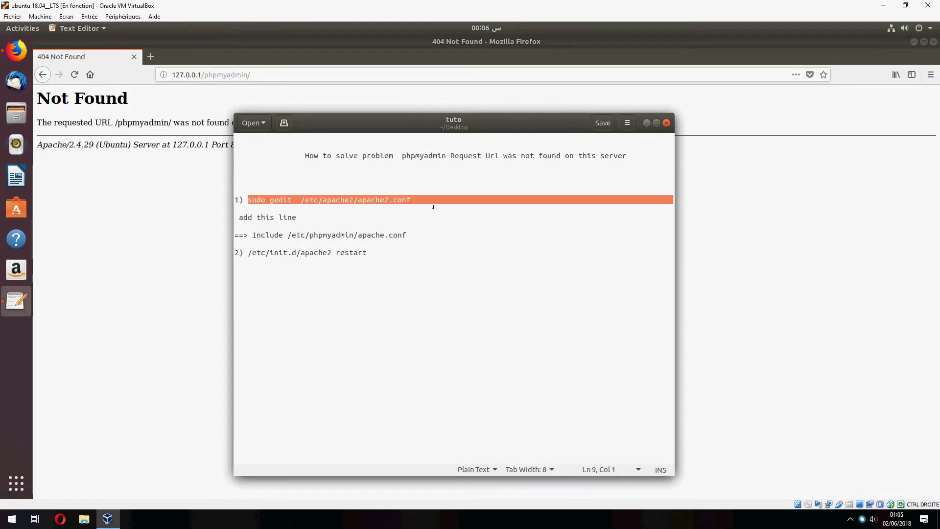
pyautogui.click(130, 268)
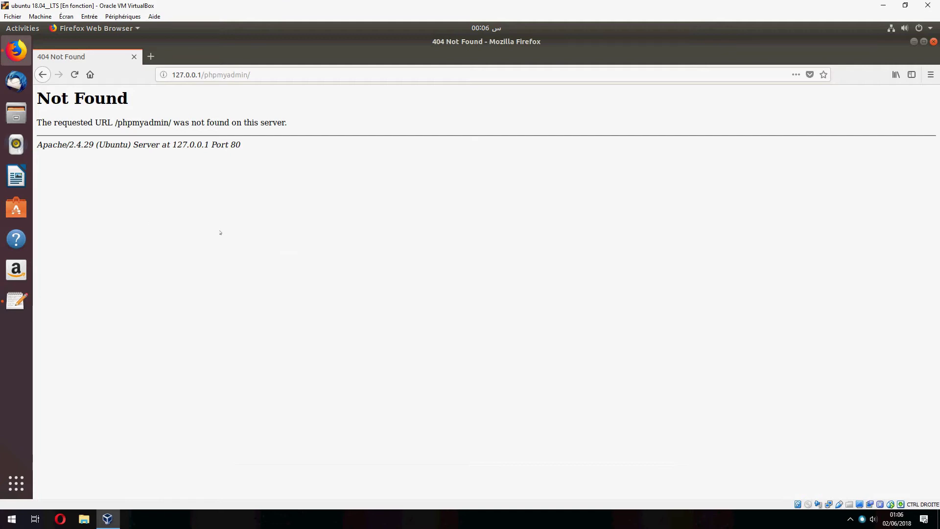
# Cancel the stalled sudo prompt and rerun 'sudo gedit /etc/apache2/apache2.conf'
pyautogui.press('Return')
pyautogui.hotkey('ctrl', 'c')
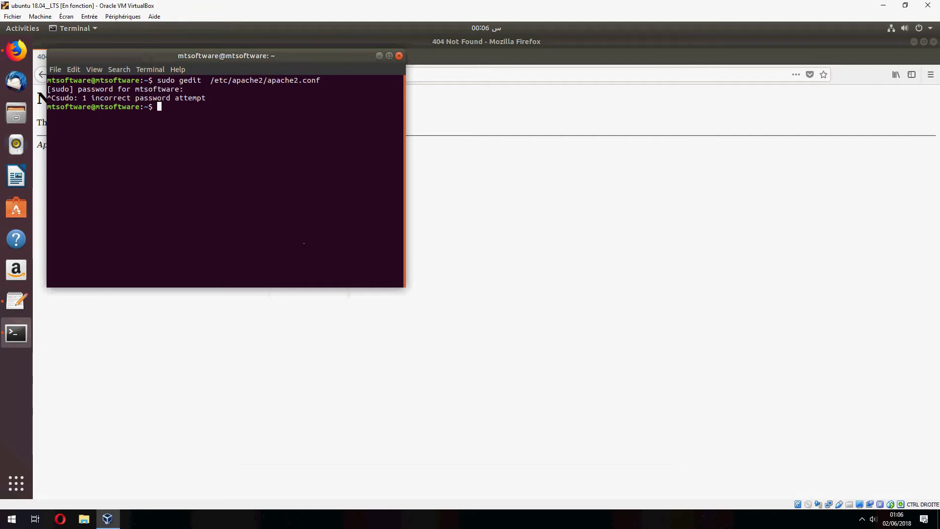
pyautogui.write('[A')
pyautogui.press('Return')
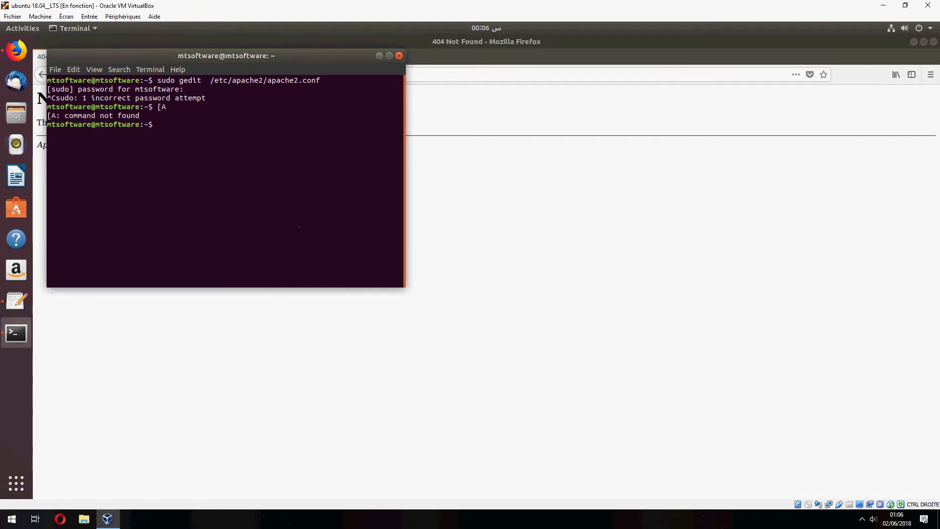
pyautogui.press('Up')
pyautogui.press('Up')
pyautogui.press('Return')
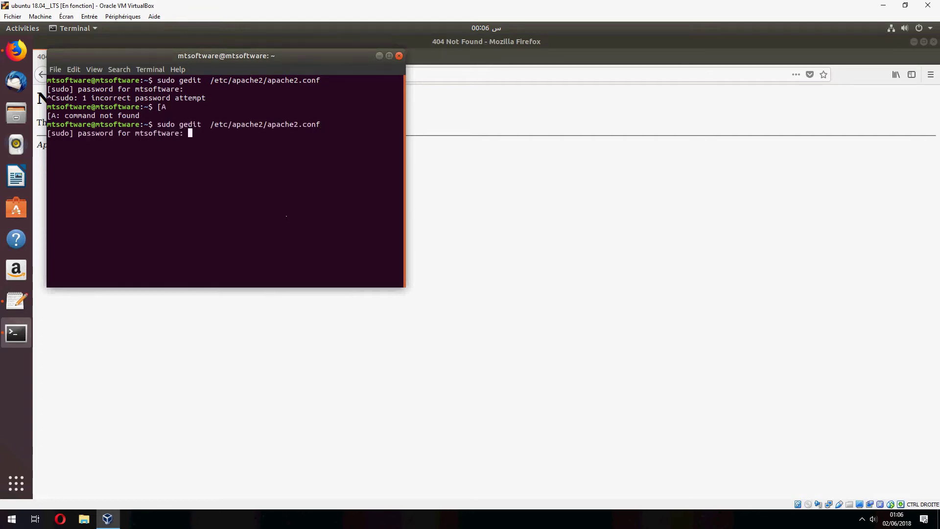
# Submit the sudo password to open apache2.conf, then bring the tuto notes forward
pyautogui.press('Return')
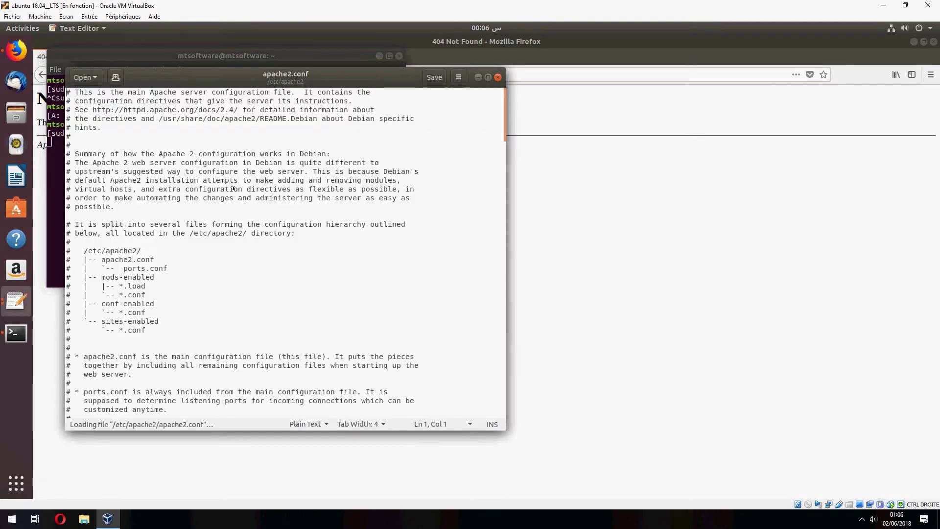
pyautogui.scroll(-5, 314, 279)
pyautogui.scroll(-4, 368, 294)
pyautogui.scroll(-4, 411, 309)
pyautogui.scroll(-2, 473, 321)
pyautogui.scroll(-8, 474, 321)
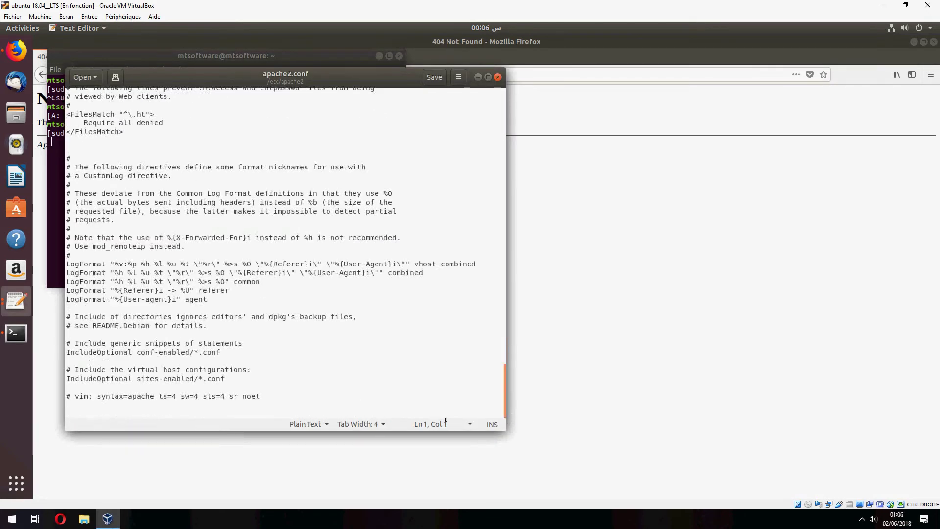
pyautogui.click(15, 302)
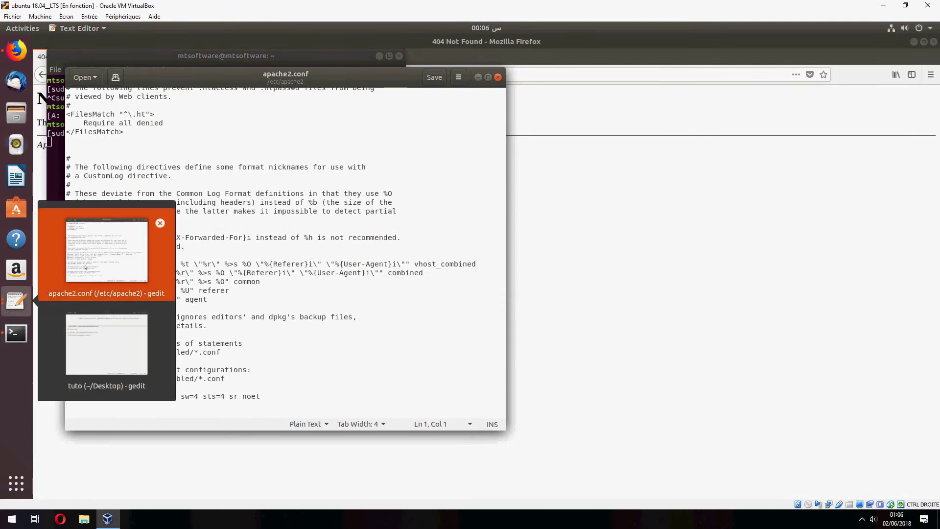
pyautogui.click(51, 305)
pyautogui.click(16, 301)
pyautogui.click(110, 345)
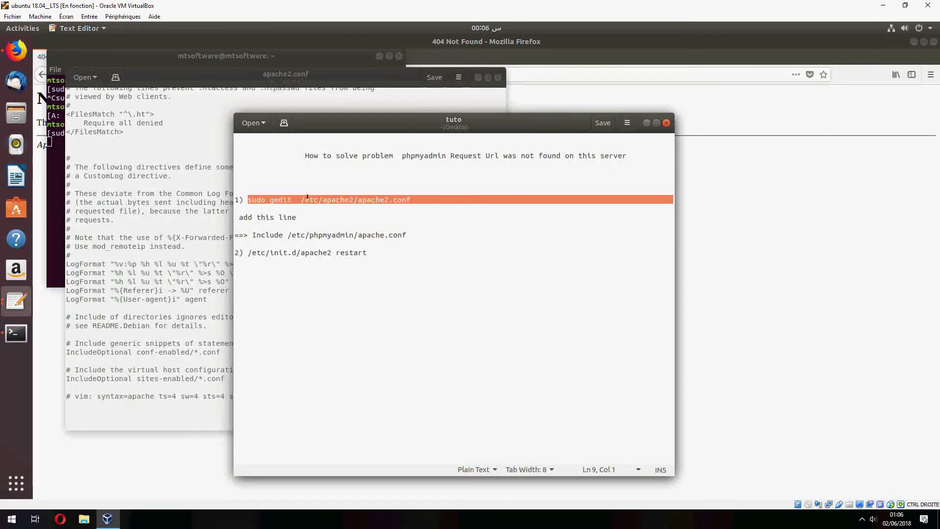
# Copy 'Include /etc/phpmyadmin/apache.conf' from tuto, paste it at the file's end, and save
pyautogui.moveTo(253, 235); pyautogui.dragTo(415, 236)
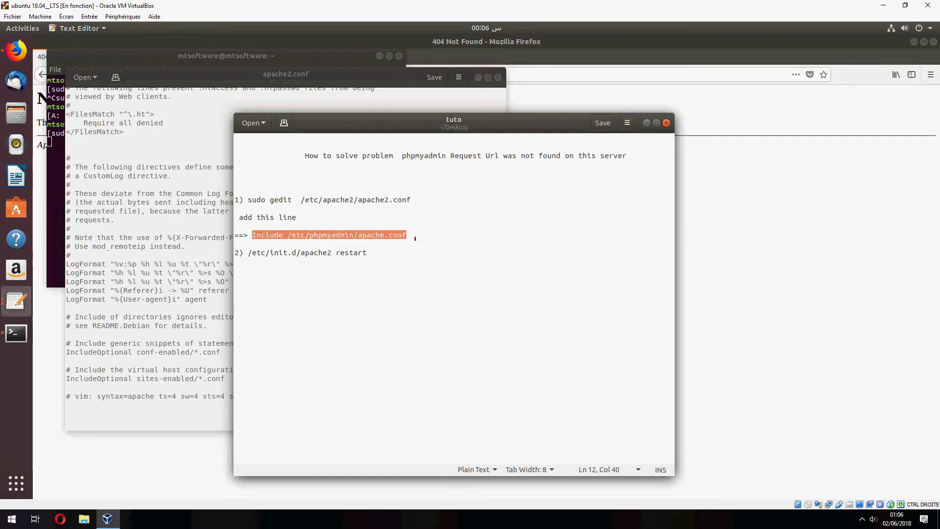
pyautogui.click(181, 326)
pyautogui.hotkey('ctrl', 'v')
pyautogui.hotkey('ctrl', 's')
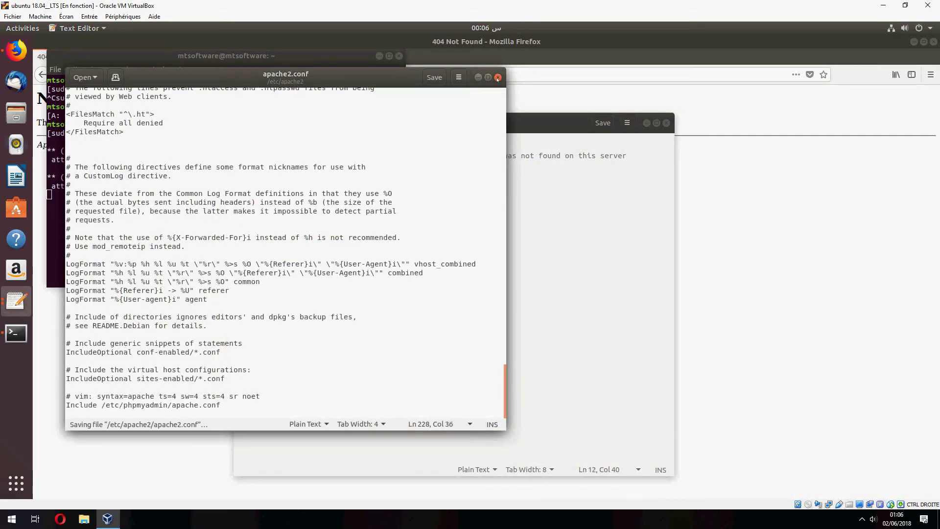
# Close apache2.conf and select the '/etc/init.d/apache2 restart' command in the notes
pyautogui.click(497, 77)
pyautogui.click(255, 265)
pyautogui.moveTo(249, 254); pyautogui.dragTo(373, 253)
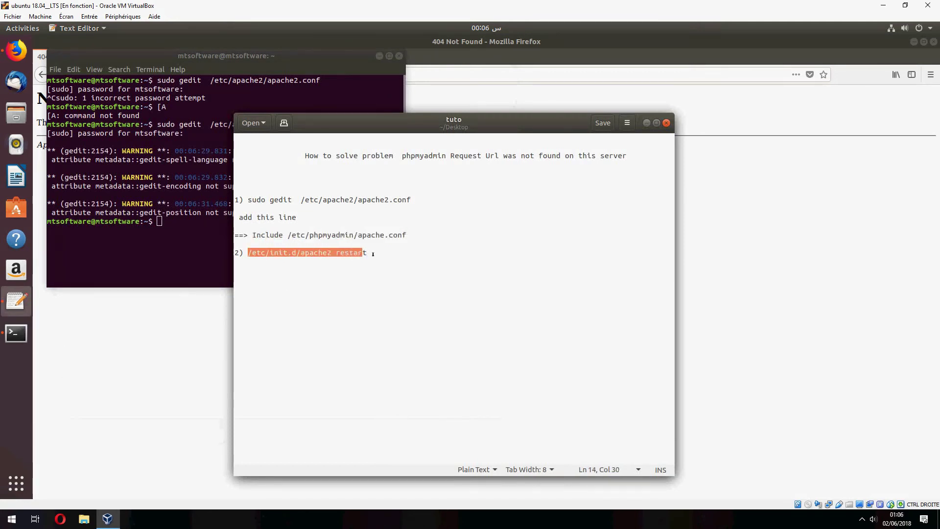
# Paste and run '/etc/init.d/apache2 restart' in the terminal, authenticating with the password
pyautogui.click(147, 250)
pyautogui.rightClick(182, 247)
pyautogui.click(195, 270)
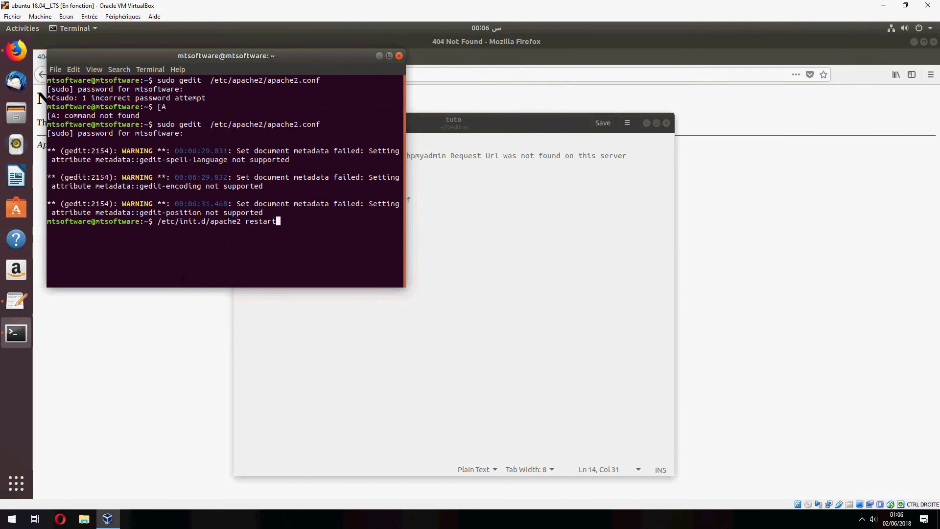
pyautogui.press('Return')
pyautogui.write('m')
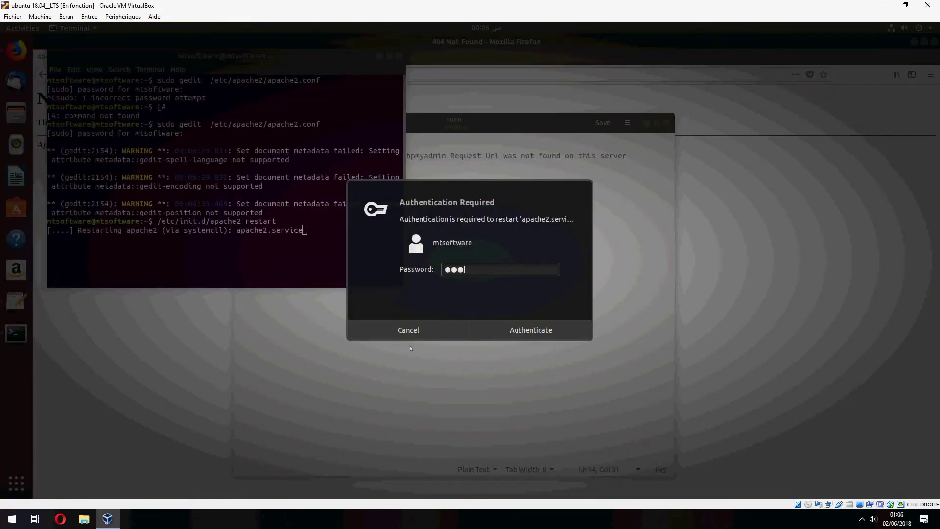
pyautogui.press('Return')
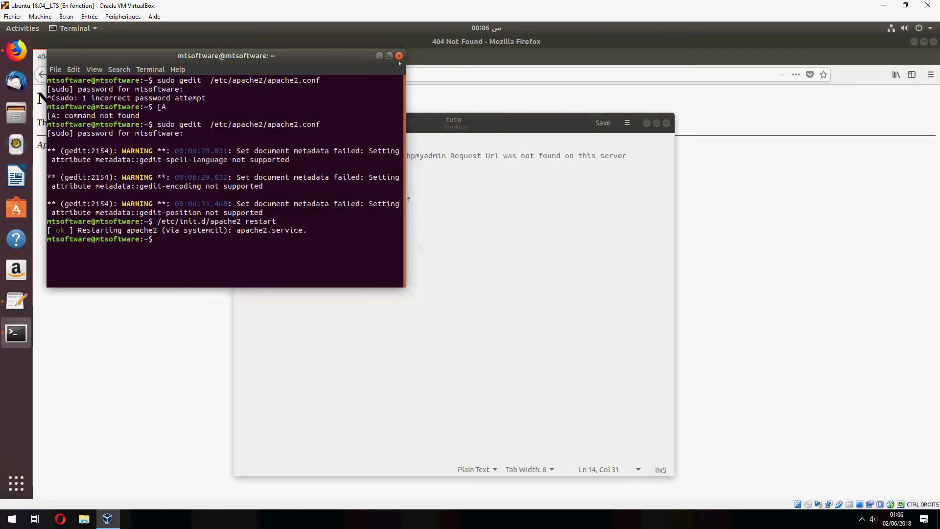
# Close the terminal, hide the notes, and reload 127.0.0.1/phpmyadmin to show the dashboard
pyautogui.click(399, 56)
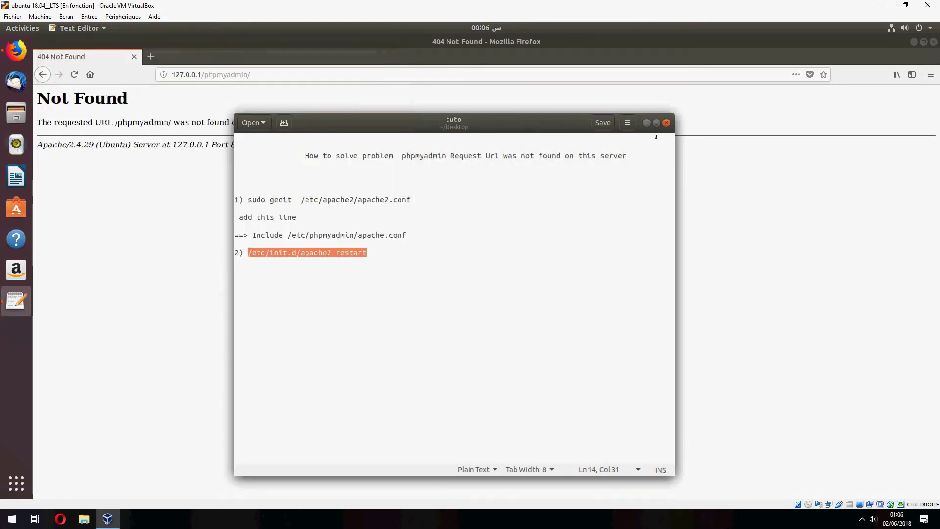
pyautogui.click(646, 123)
pyautogui.press('F5')
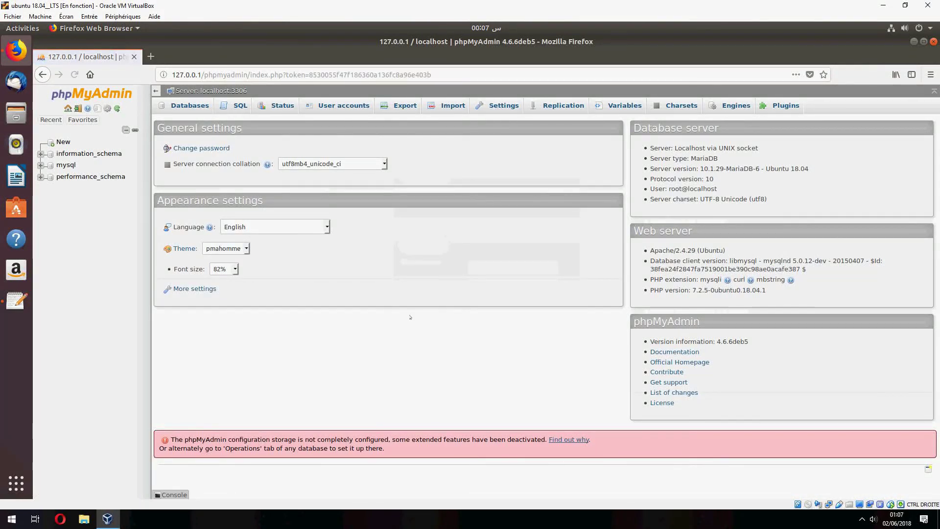
pyautogui.click(16, 301)
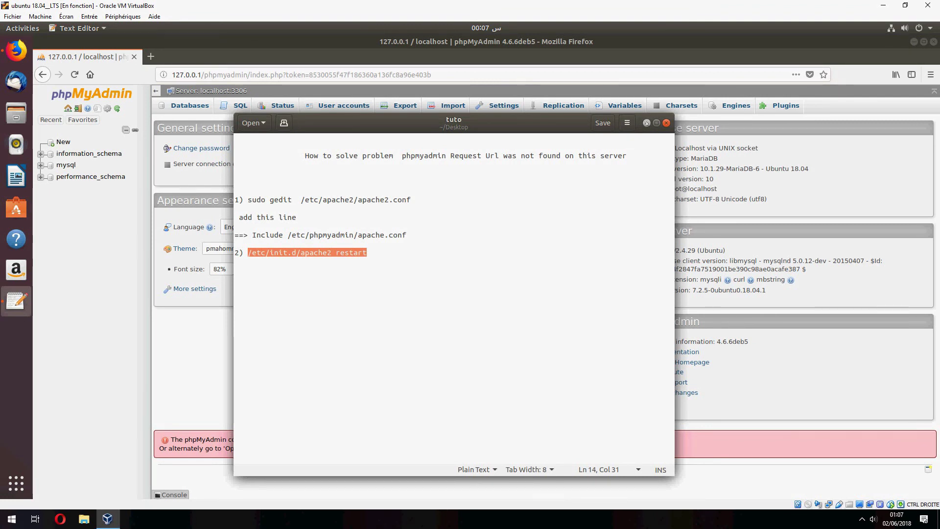
pyautogui.click(646, 123)
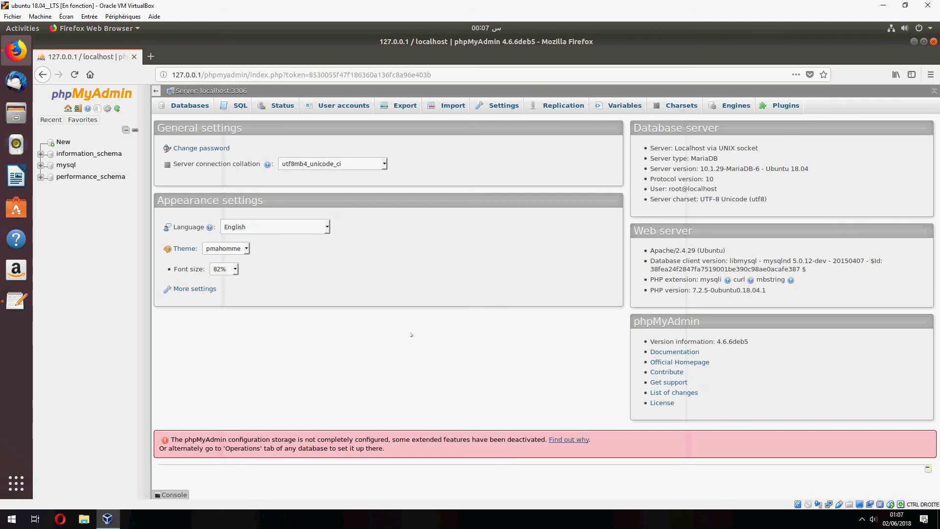